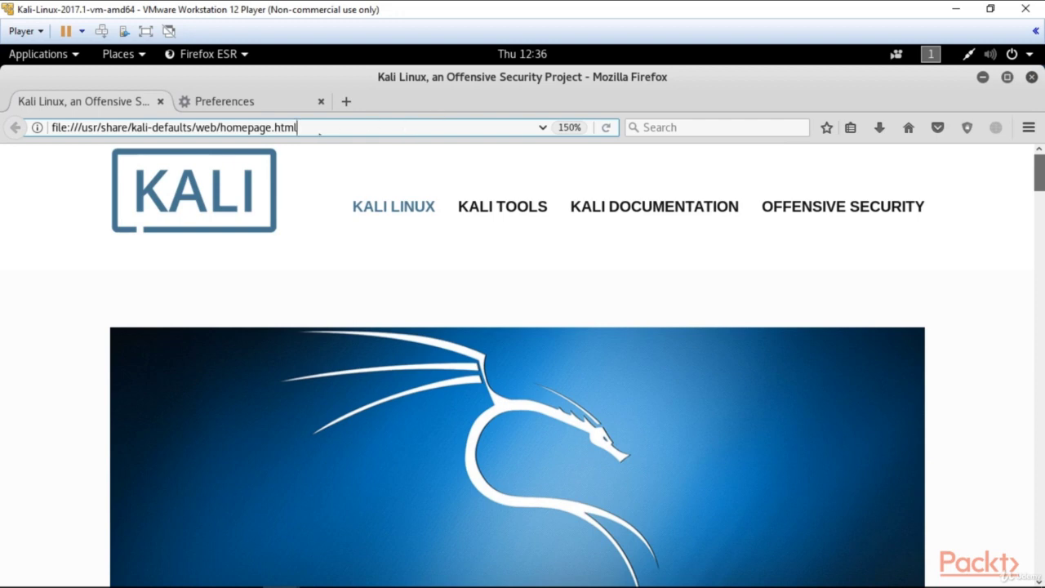
# Load the Metasploitable2 server at 192.168.93.132 and follow its Mutillidae link.
pyautogui.press('BackSpace')
pyautogui.press('BackSpace')
pyautogui.press('BackSpace')
pyautogui.press('BackSpace')
pyautogui.press('BackSpace')
pyautogui.press('BackSpace')
pyautogui.press('BackSpace')
pyautogui.press('BackSpace')
pyautogui.press('BackSpace')
pyautogui.press('BackSpace')
pyautogui.press('BackSpace')
pyautogui.press('BackSpace')
pyautogui.press('BackSpace')
pyautogui.press('BackSpace')
pyautogui.press('BackSpace')
pyautogui.press('BackSpace')
pyautogui.press('BackSpace')
pyautogui.press('BackSpace')
pyautogui.press('BackSpace')
pyautogui.press('BackSpace')
pyautogui.write('1')
pyautogui.press('Return')
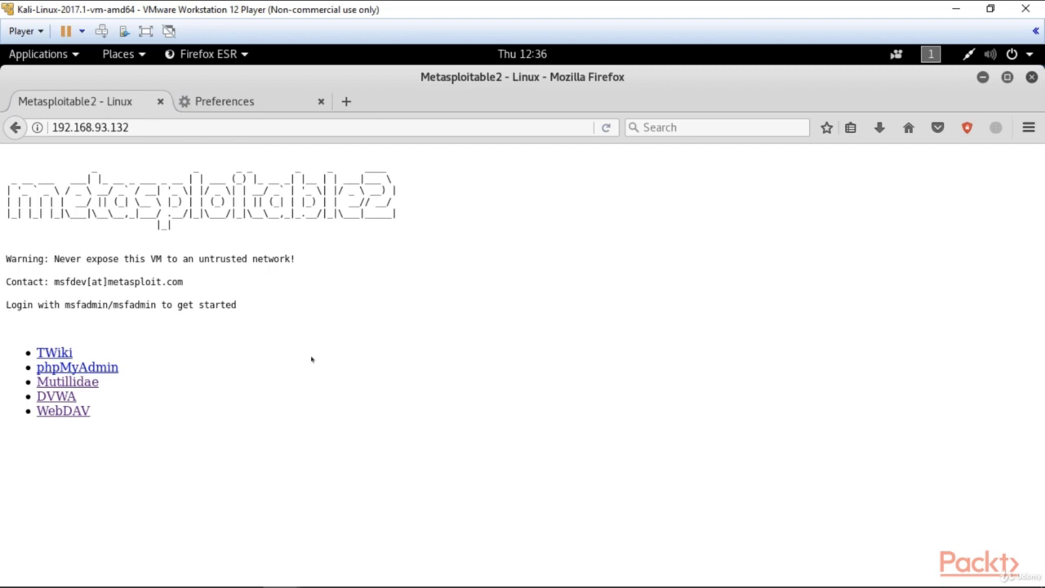
pyautogui.click(74, 388)
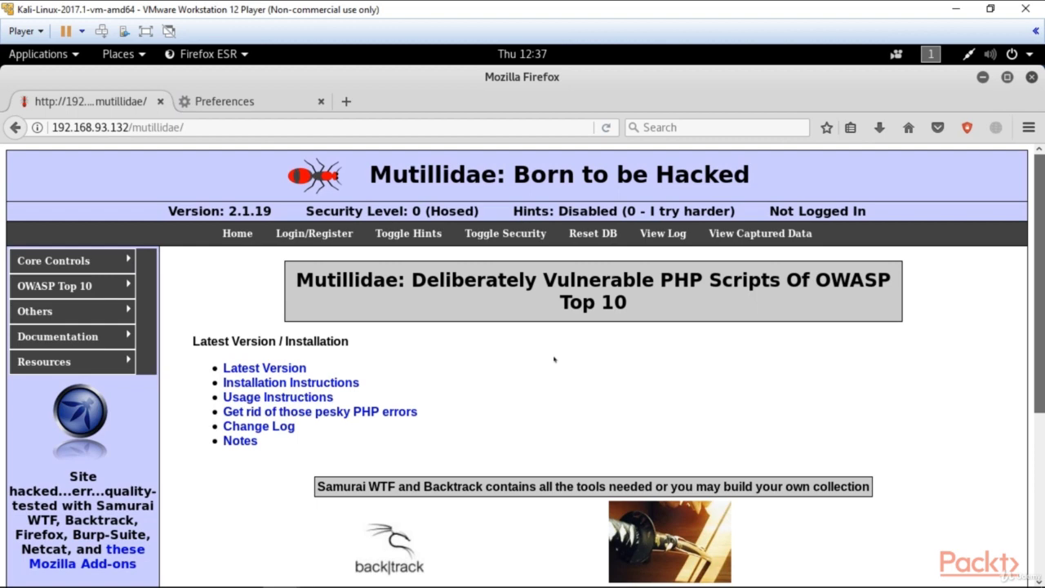
# View the Mutillidae page's HTML source to see the database password comment.
pyautogui.rightClick(601, 365)
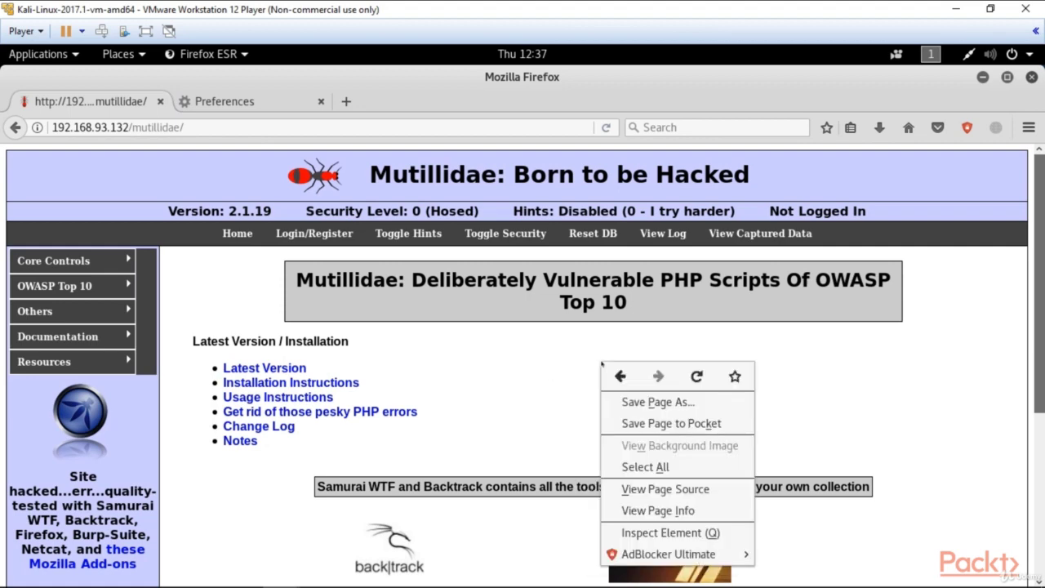
pyautogui.click(680, 490)
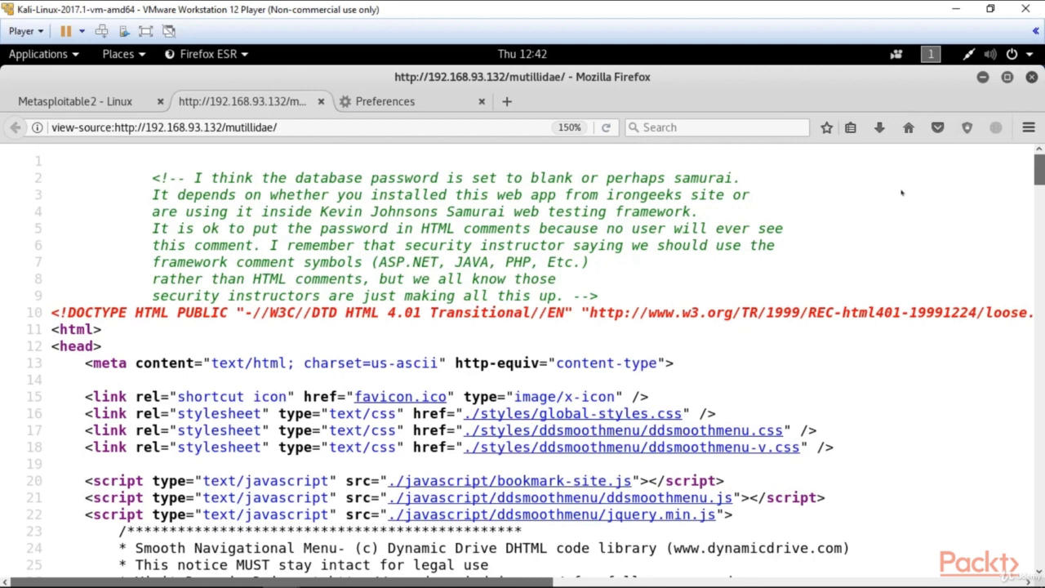
# Search the add-ons manager for 'wappalyzer', install it, and return to the Mutillidae tab.
pyautogui.click(1029, 127)
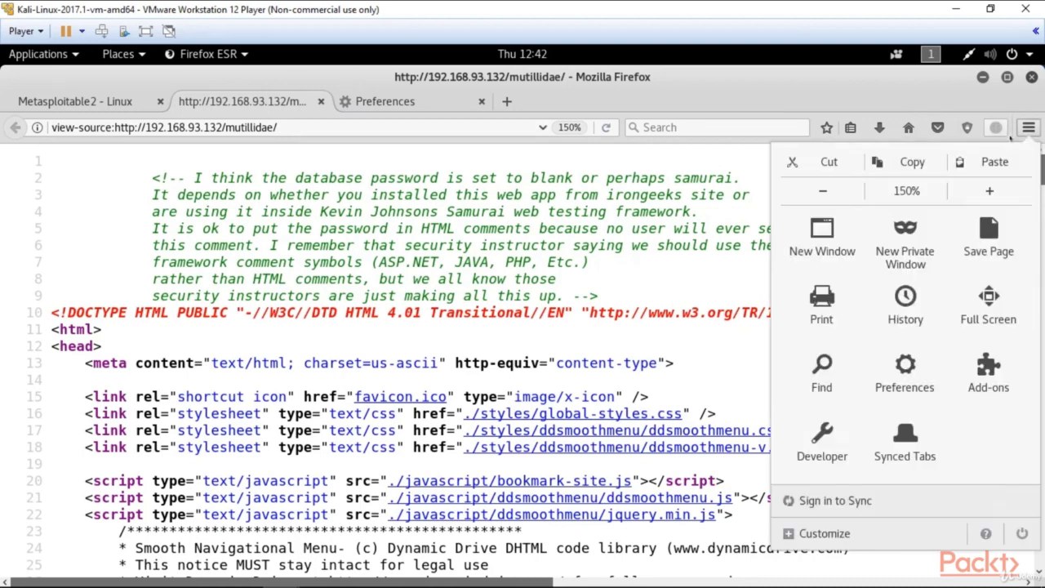
pyautogui.click(993, 379)
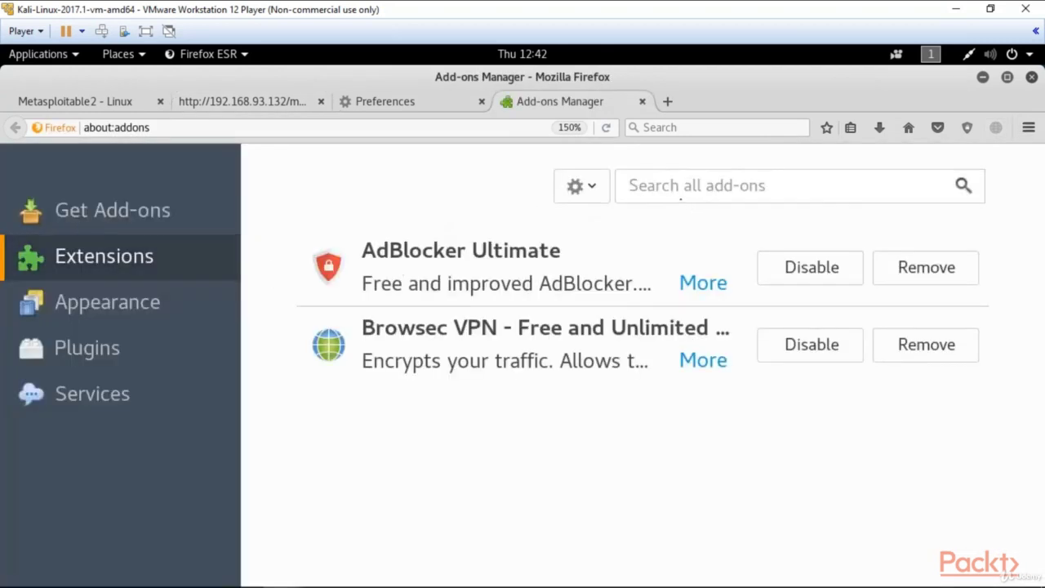
pyautogui.click(680, 195)
pyautogui.write('wappaly')
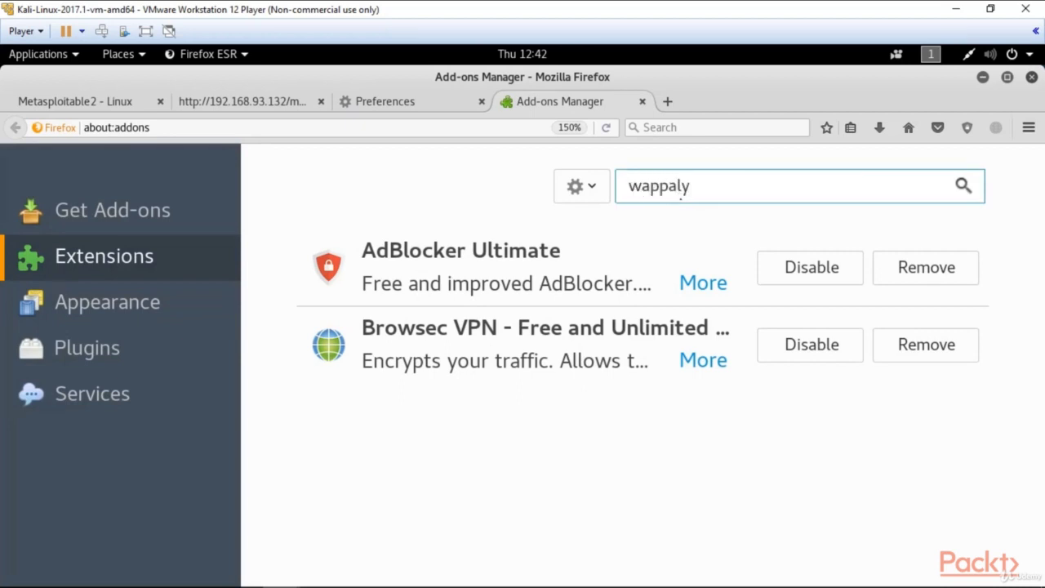
pyautogui.write('zer')
pyautogui.press('Return')
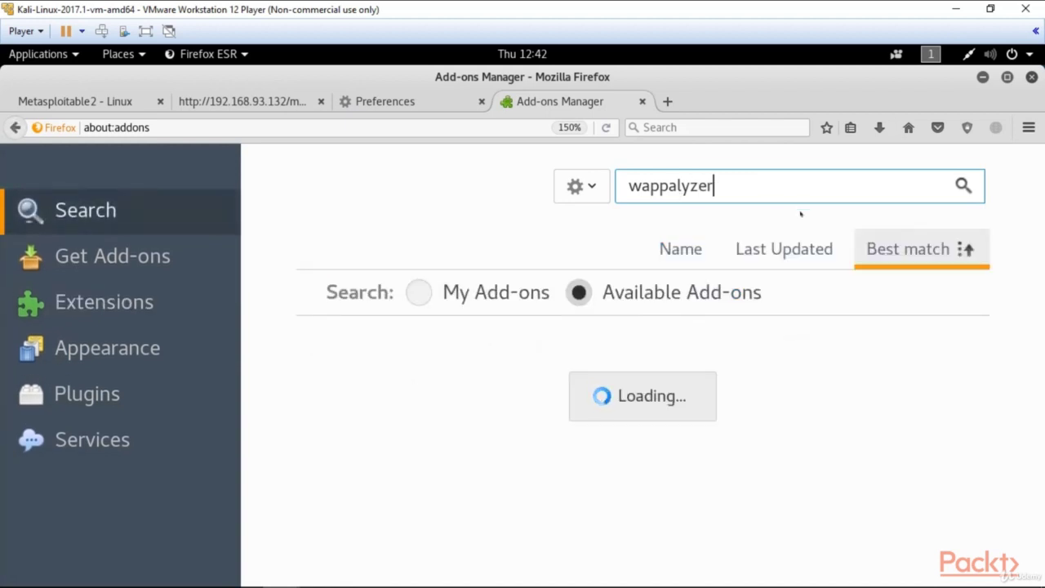
pyautogui.click(898, 359)
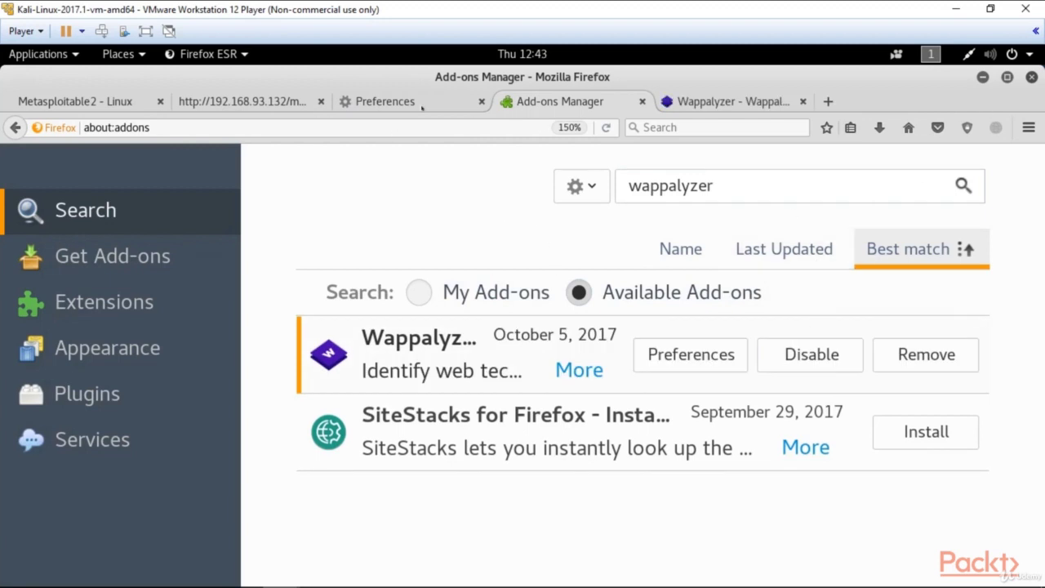
pyautogui.hotkey('alt', '1')
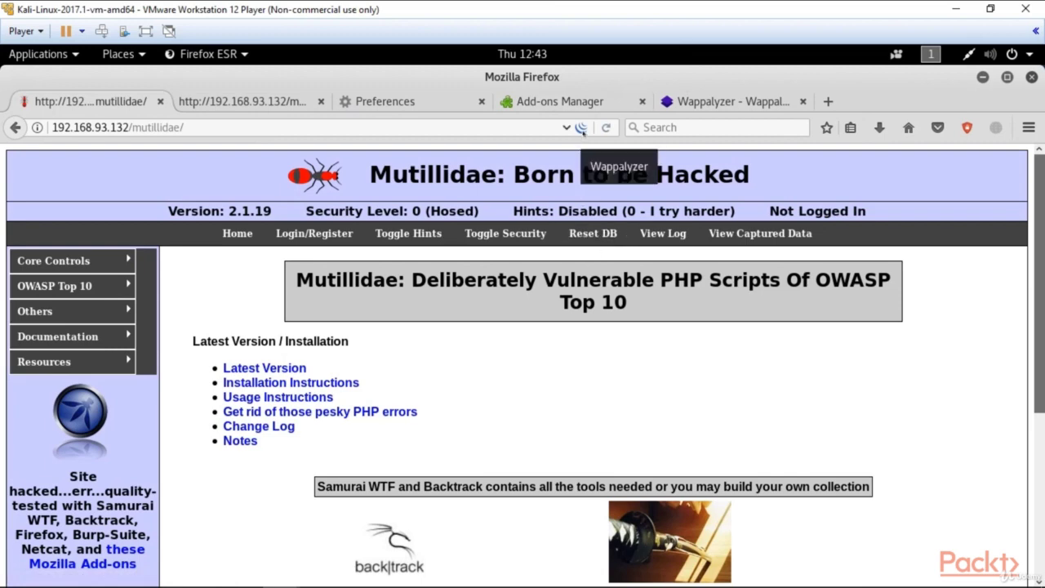
# Open Wappalyzer's report listing jQuery, PHP 5.2.4, Apache 2.2.8 and Ubuntu.
pyautogui.click(581, 128)
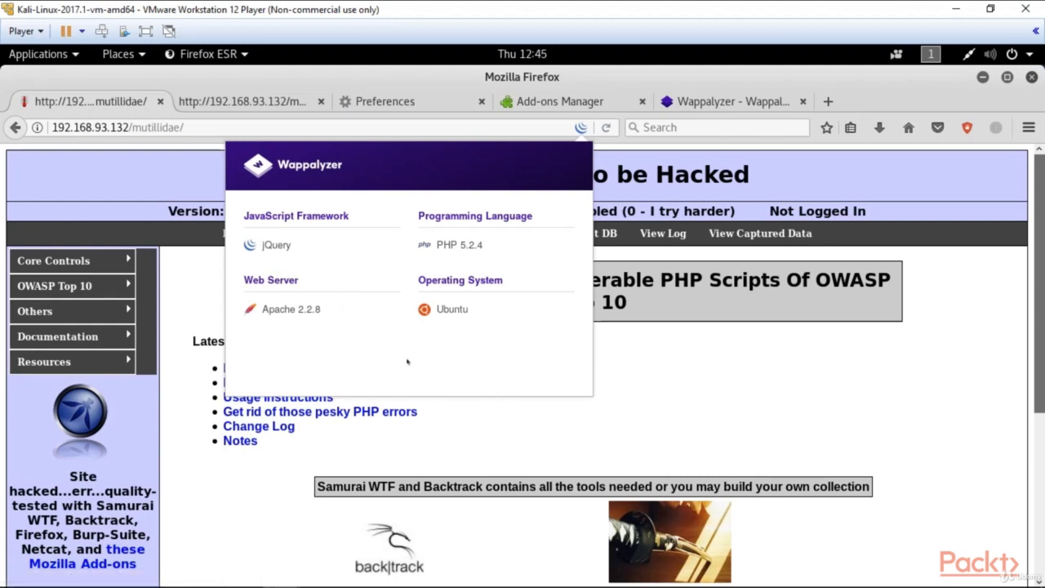
# Search 'apache 2.2.28 exploit' and open CVE Details' Apache 2.2.8 vulnerability list.
pyautogui.hotkey('ctrl', 'l')
pyautogui.press('BackSpace')
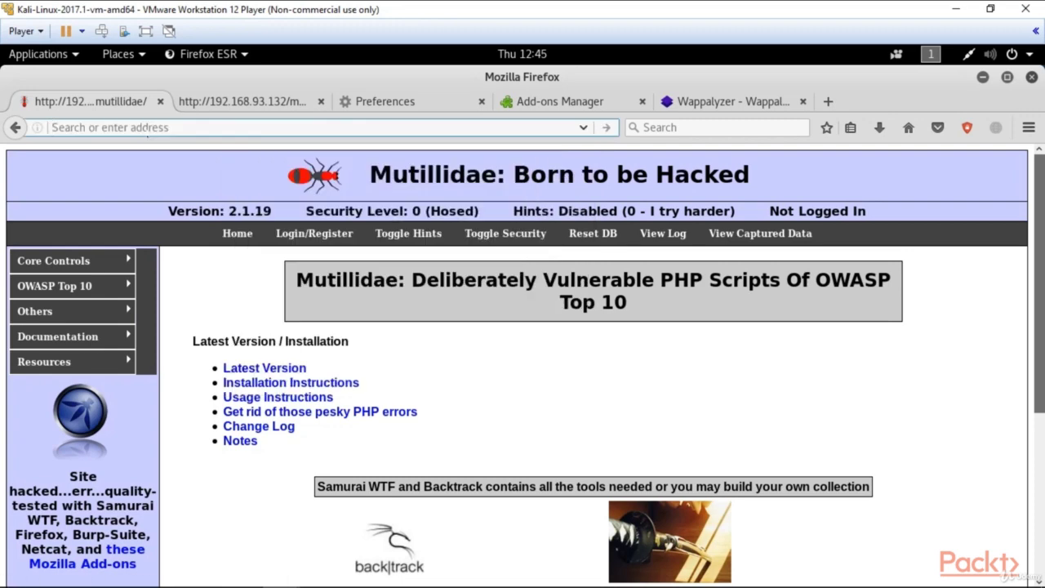
pyautogui.write('apache')
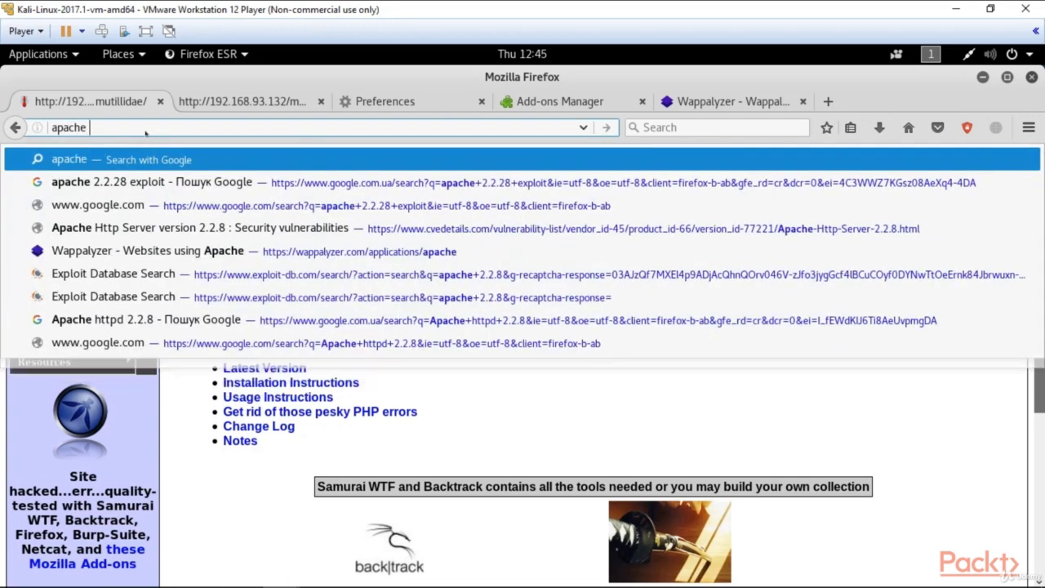
pyautogui.click(165, 176)
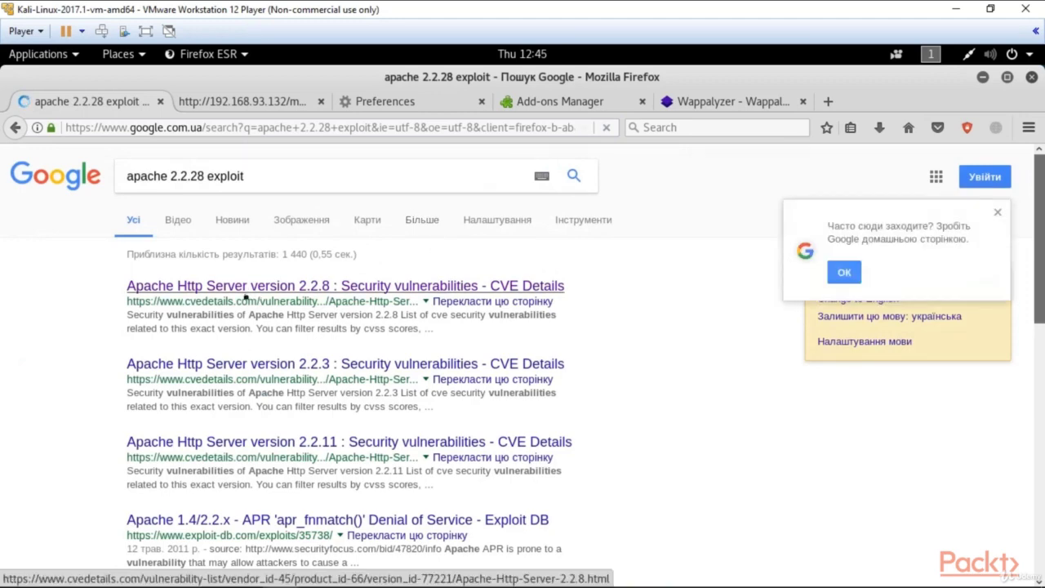
pyautogui.click(425, 272)
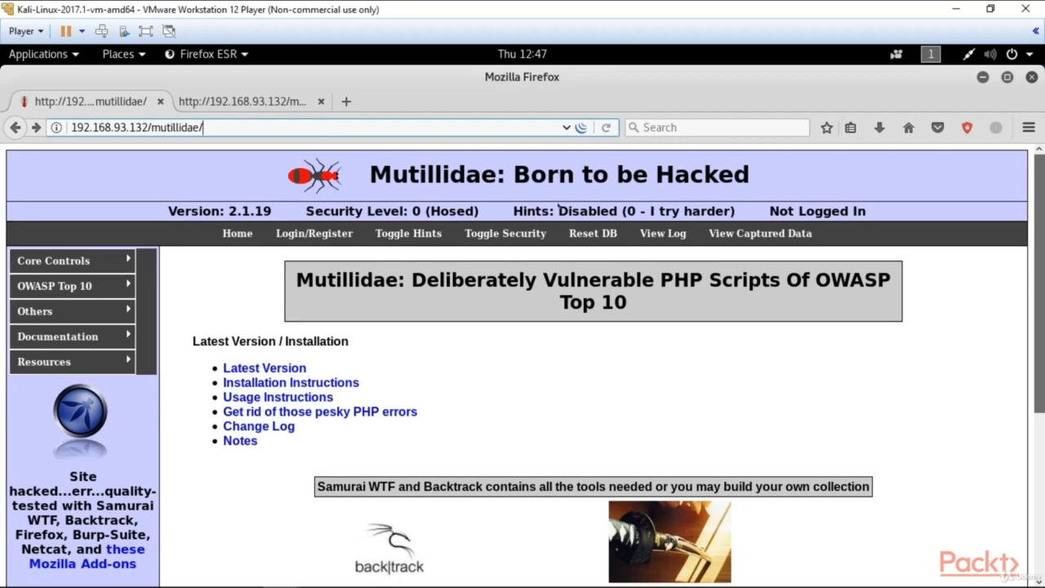
# Load 192.168.93.132/mutillidae/robots.txt to see its disallowed paths.
pyautogui.press('BackSpace')
pyautogui.press('BackSpace')
pyautogui.press('BackSpace')
pyautogui.press('BackSpace')
pyautogui.press('BackSpace')
pyautogui.press('BackSpace')
pyautogui.press('BackSpace')
pyautogui.press('BackSpace')
pyautogui.press('BackSpace')
pyautogui.press('BackSpace')
pyautogui.press('BackSpace')
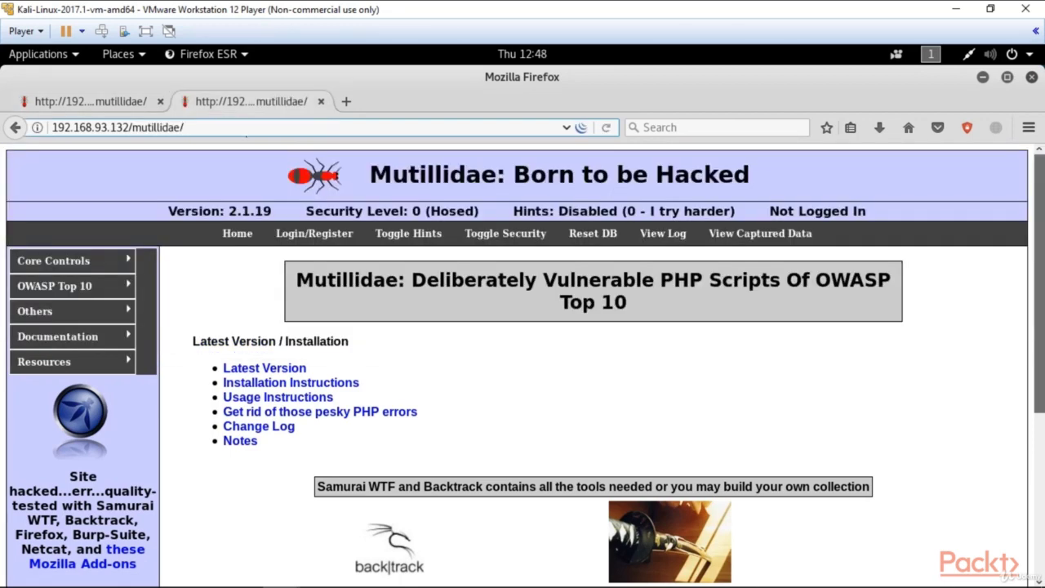
pyautogui.write('robots')
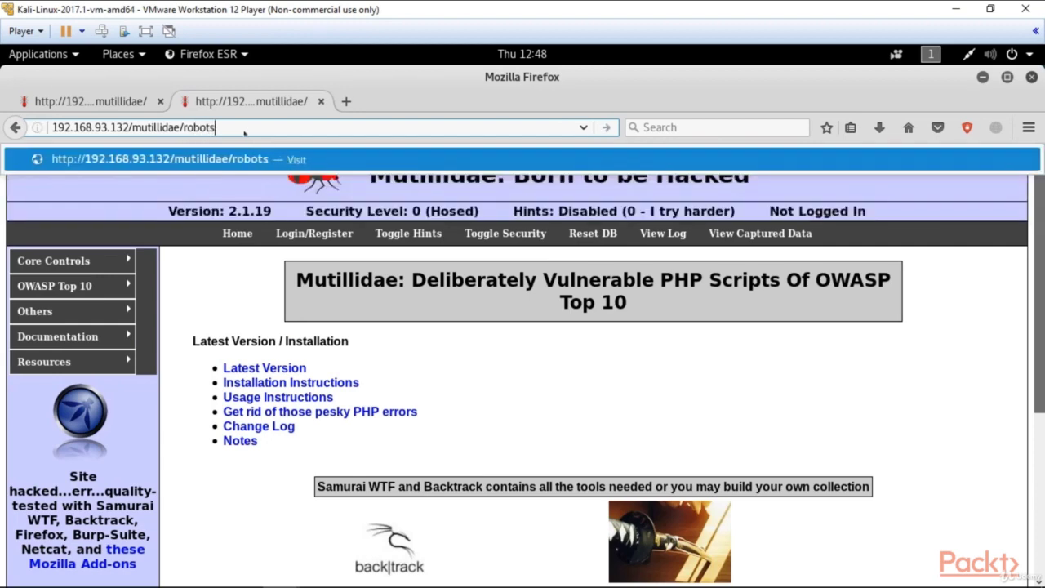
pyautogui.write('.txt')
pyautogui.press('Return')
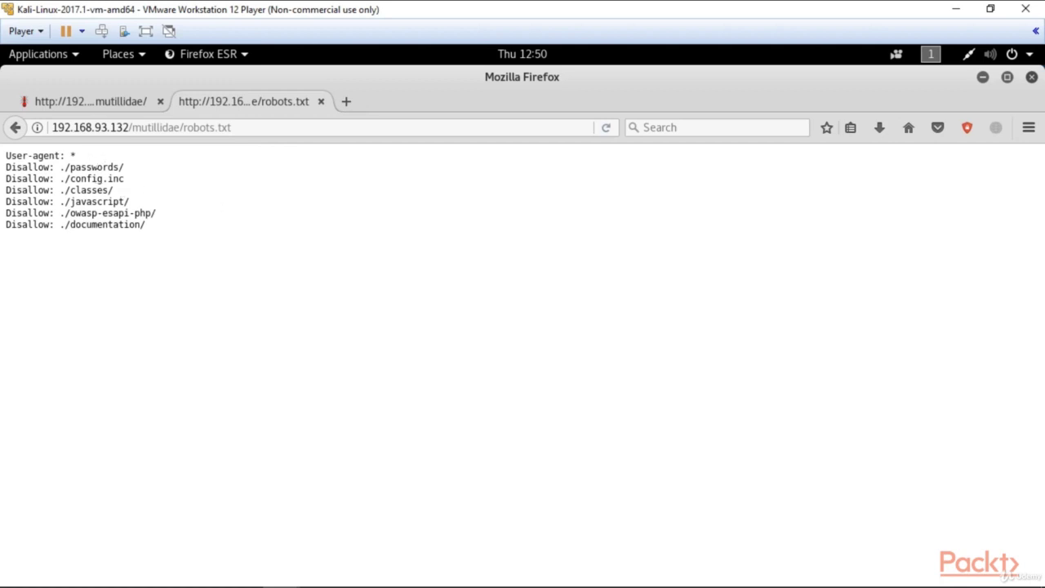
# Browse to mutillidae/passwords and open accounts.txt with its leaked credentials.
pyautogui.click(281, 133)
pyautogui.press('BackSpace')
pyautogui.press('BackSpace')
pyautogui.press('BackSpace')
pyautogui.press('BackSpace')
pyautogui.press('BackSpace')
pyautogui.press('BackSpace')
pyautogui.press('BackSpace')
pyautogui.press('BackSpace')
pyautogui.press('BackSpace')
pyautogui.press('BackSpace')
pyautogui.write('passwords')
pyautogui.press('Return')
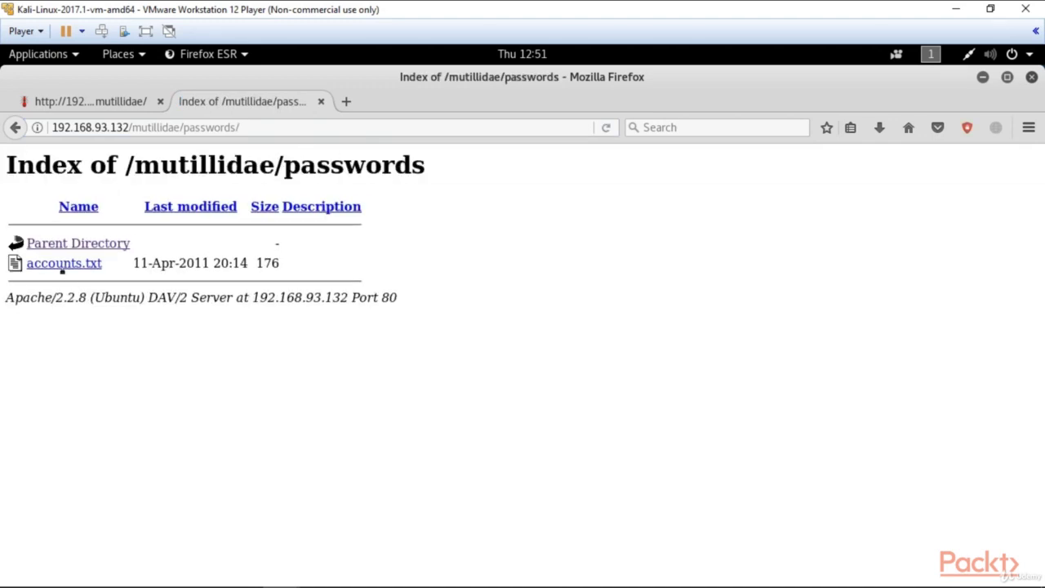
pyautogui.click(60, 268)
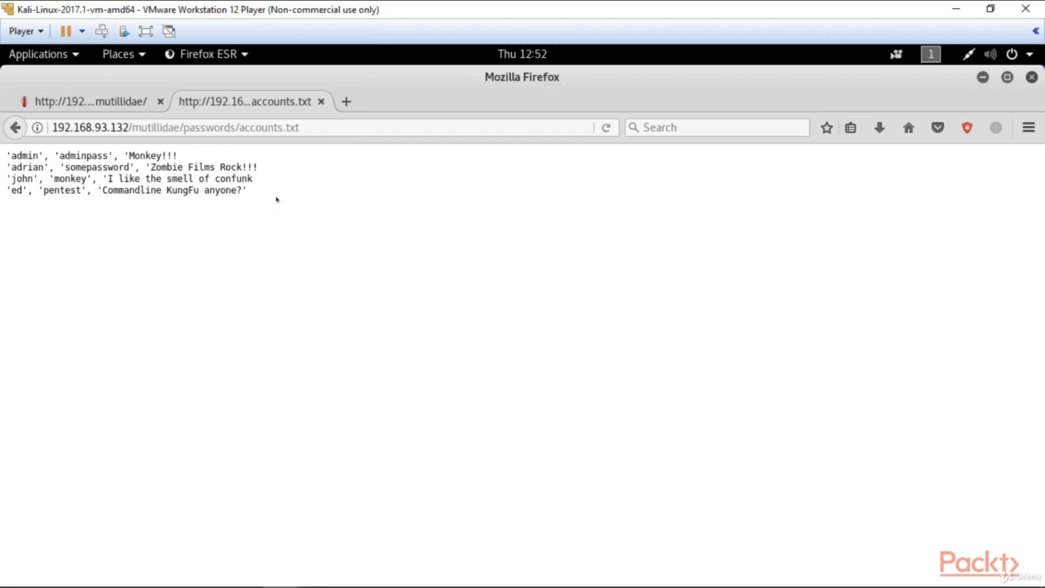
# Go back to the robots.txt page listing ./config.inc, ./classes/ and ./documentation/.
pyautogui.hotkey('alt', 'Left')
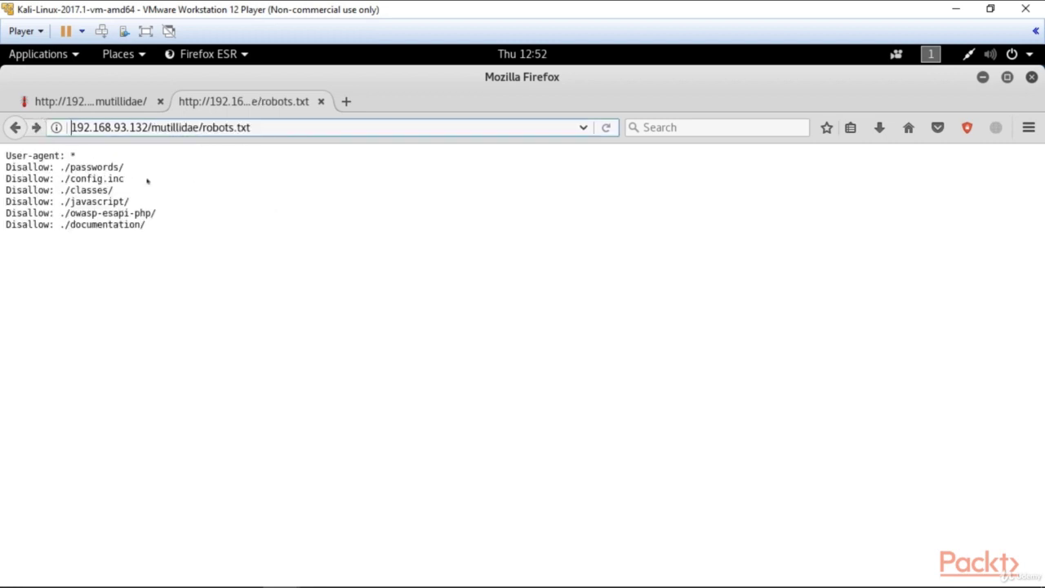